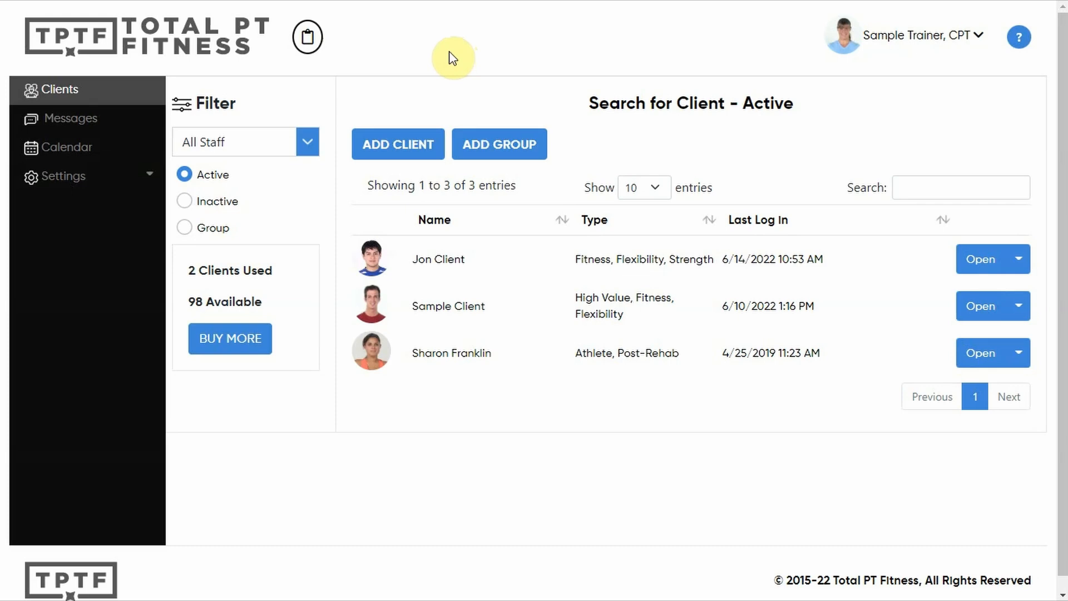
Open the exercise template settings and start adding a new template.
{"action": "left_click", "coordinate": [69, 179]}
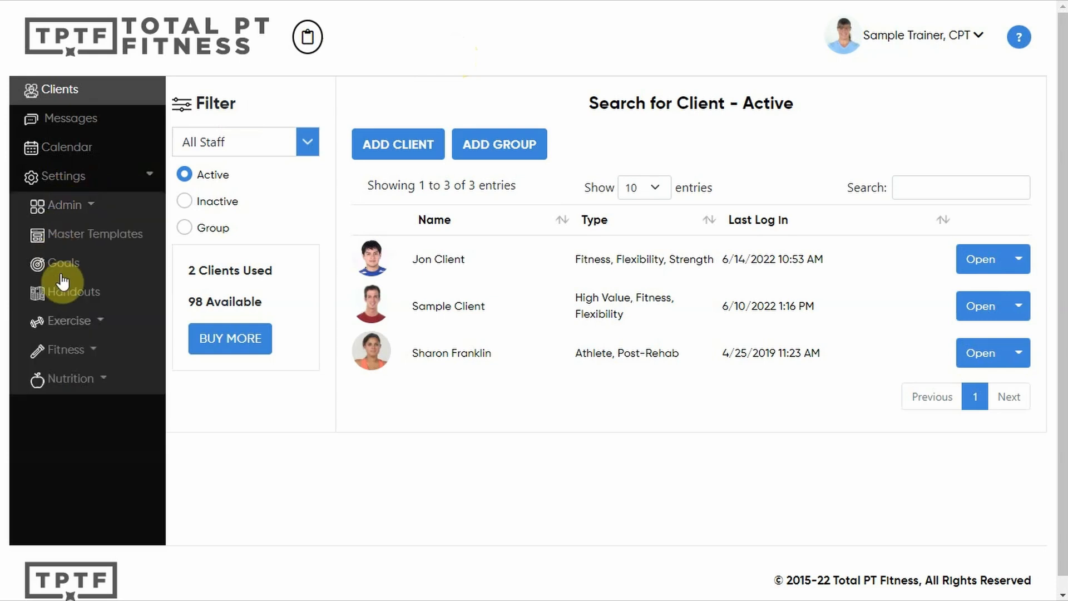
{"action": "left_click", "coordinate": [78, 333]}
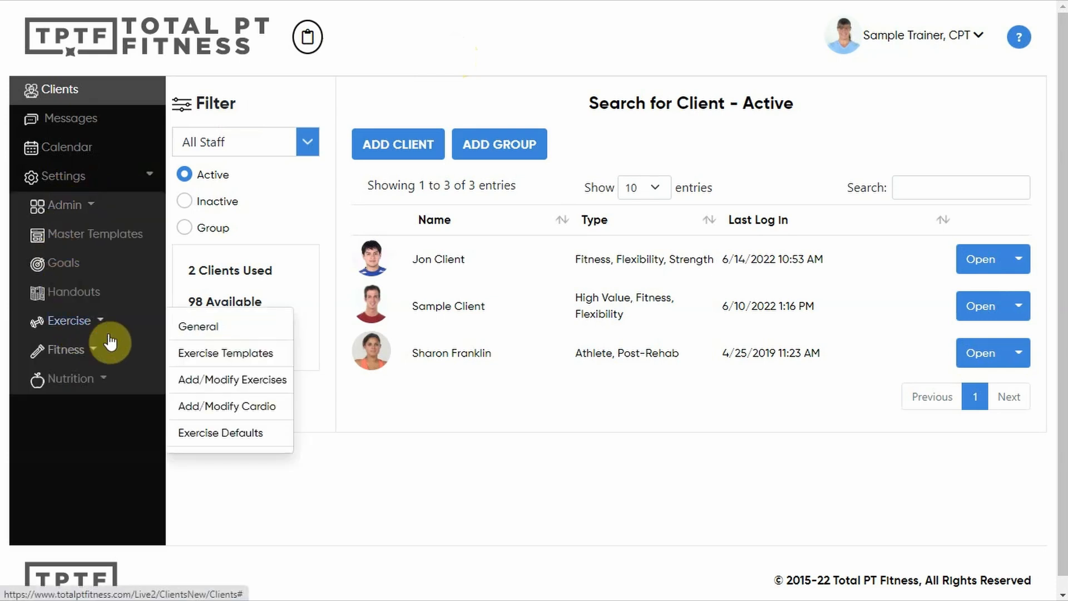
{"action": "left_click", "coordinate": [208, 356]}
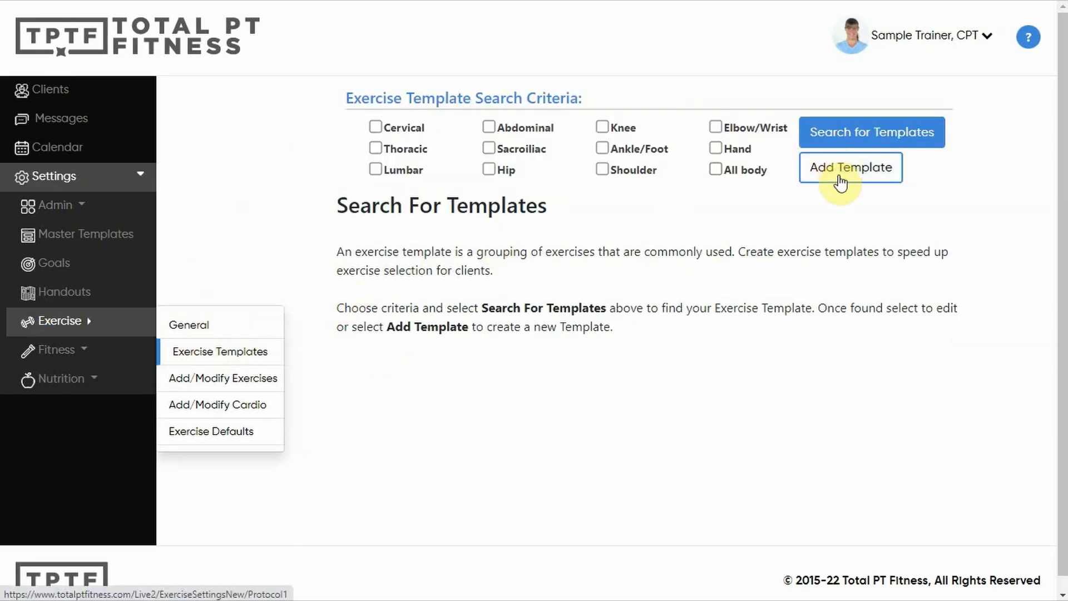
{"action": "left_click", "coordinate": [841, 182]}
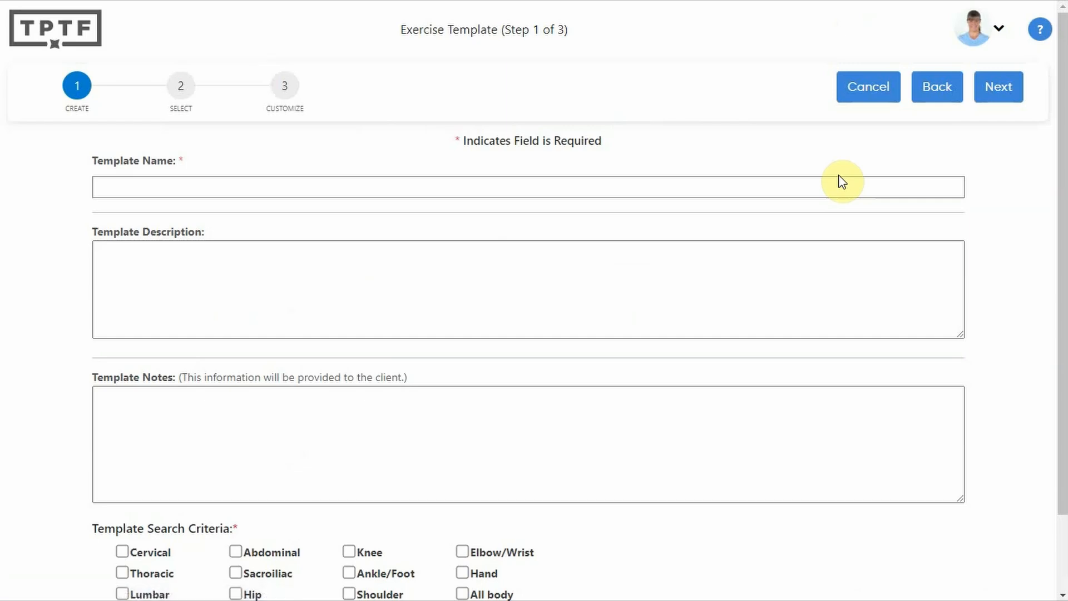
Name the template "Sample Arm Day", describe it as "Basic upper body exercises", and enter the notes "These will help your upper body get stronger.".
{"action": "left_click", "coordinate": [262, 188]}
{"action": "type", "text": "Sample Arm Day"}
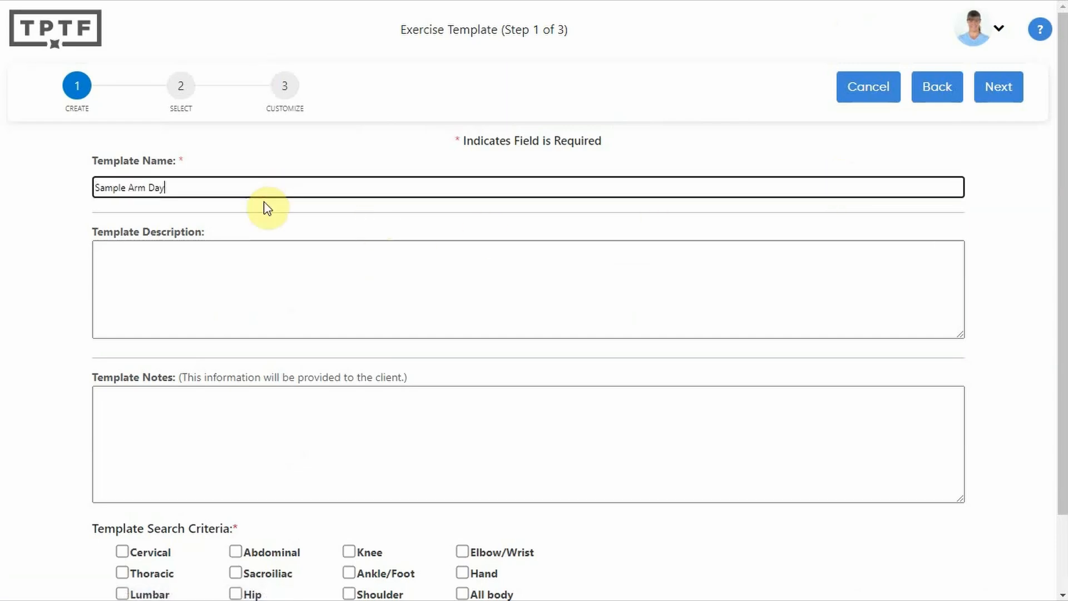
{"action": "left_click", "coordinate": [195, 259]}
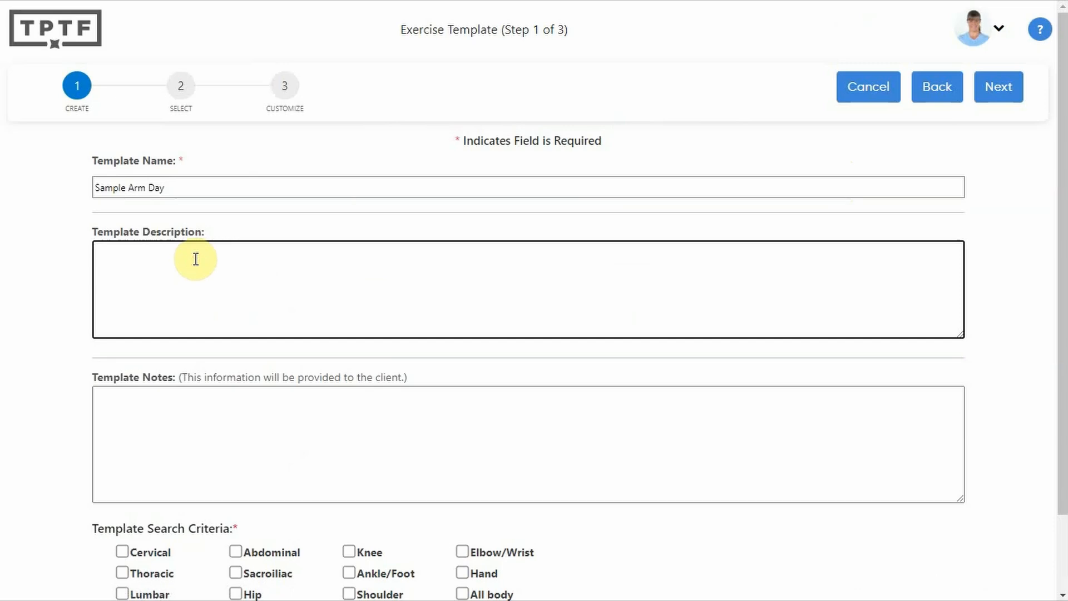
{"action": "type", "text": "Basic upper body exercises"}
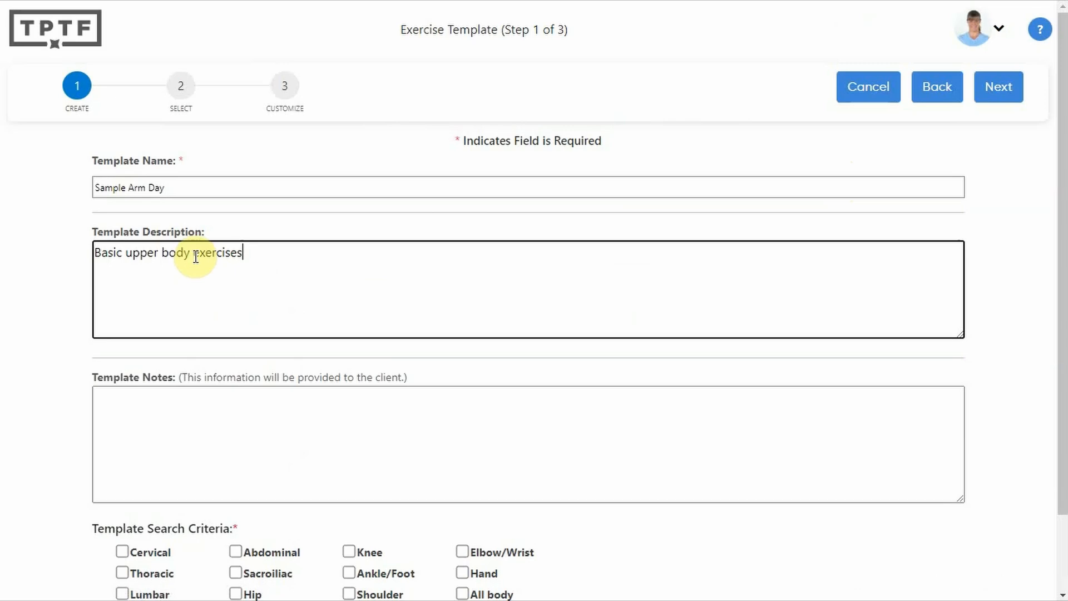
{"action": "left_click", "coordinate": [126, 410]}
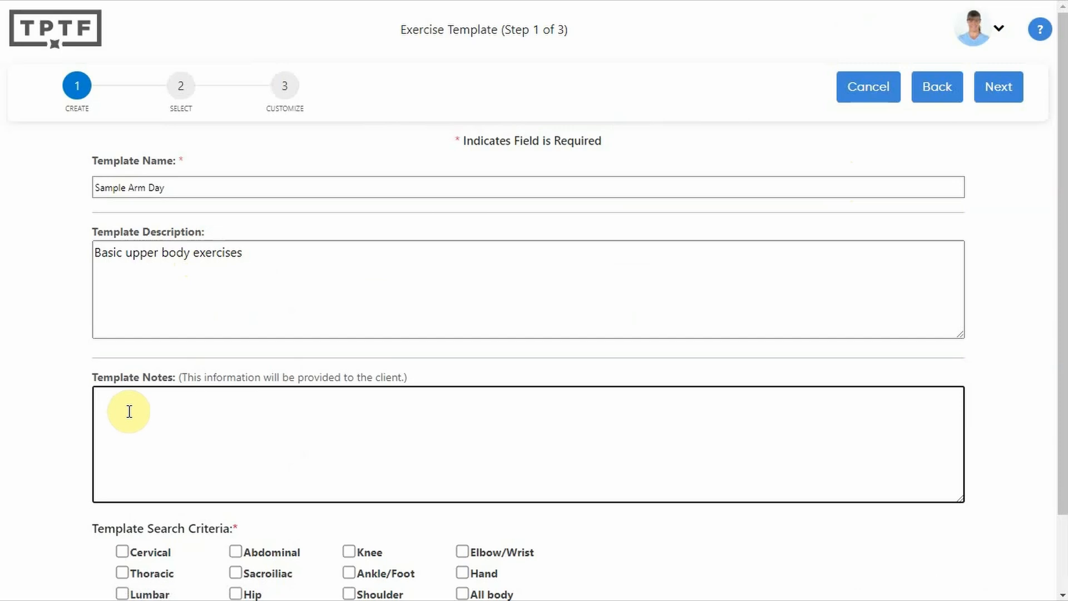
{"action": "type", "text": "These will help your upper body get stronger."}
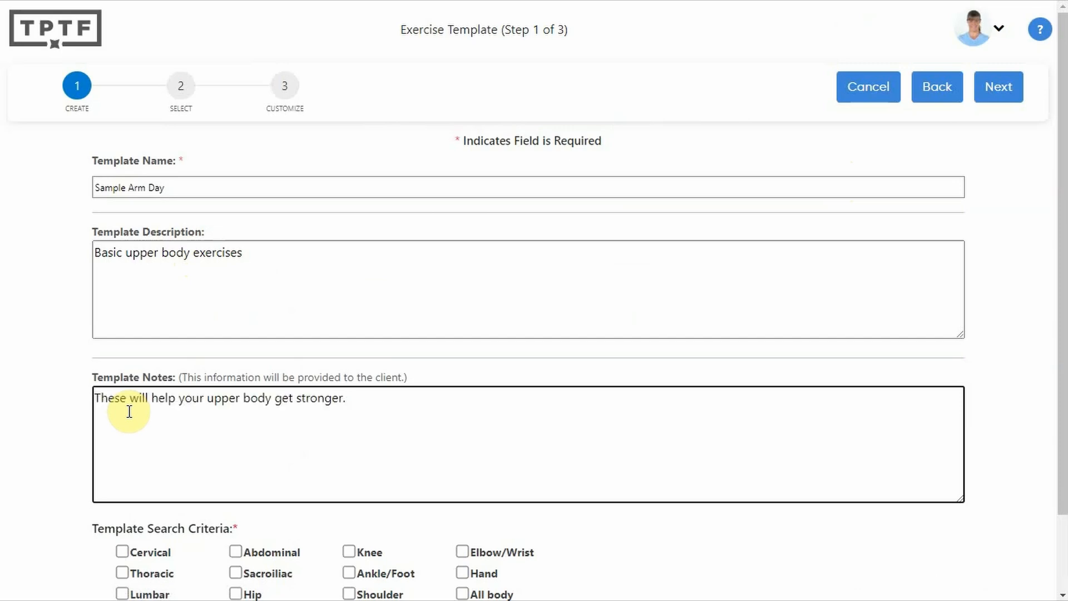
Set the template search criteria to Shoulder and Elbow/Wrist, and continue to exercise selection.
{"action": "scroll", "coordinate": [129, 412], "scroll_direction": "down", "scroll_amount": 2}
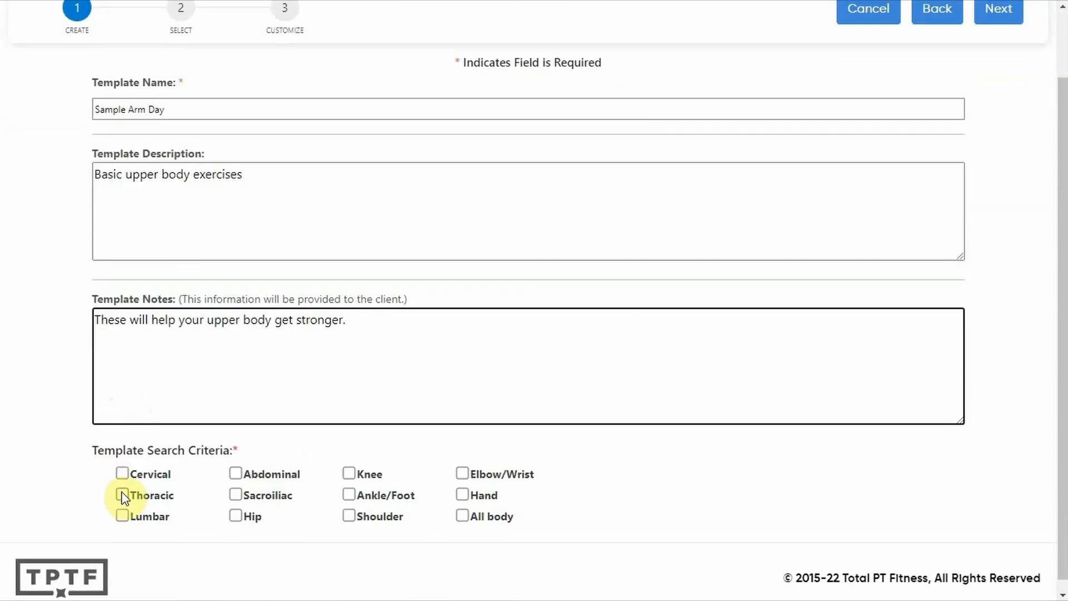
{"action": "left_click", "coordinate": [382, 518]}
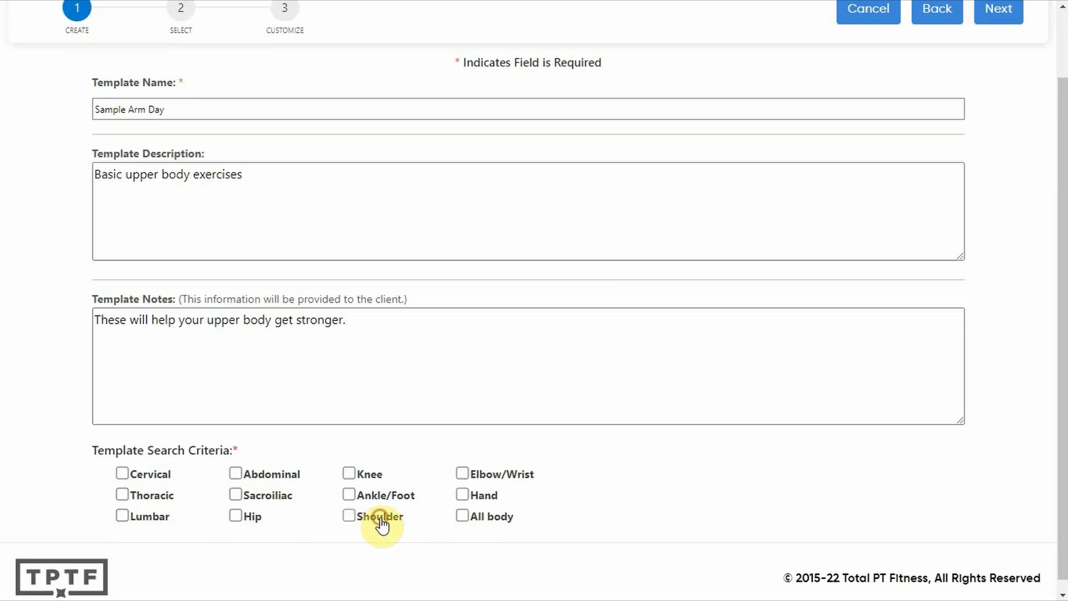
{"action": "left_click", "coordinate": [493, 478]}
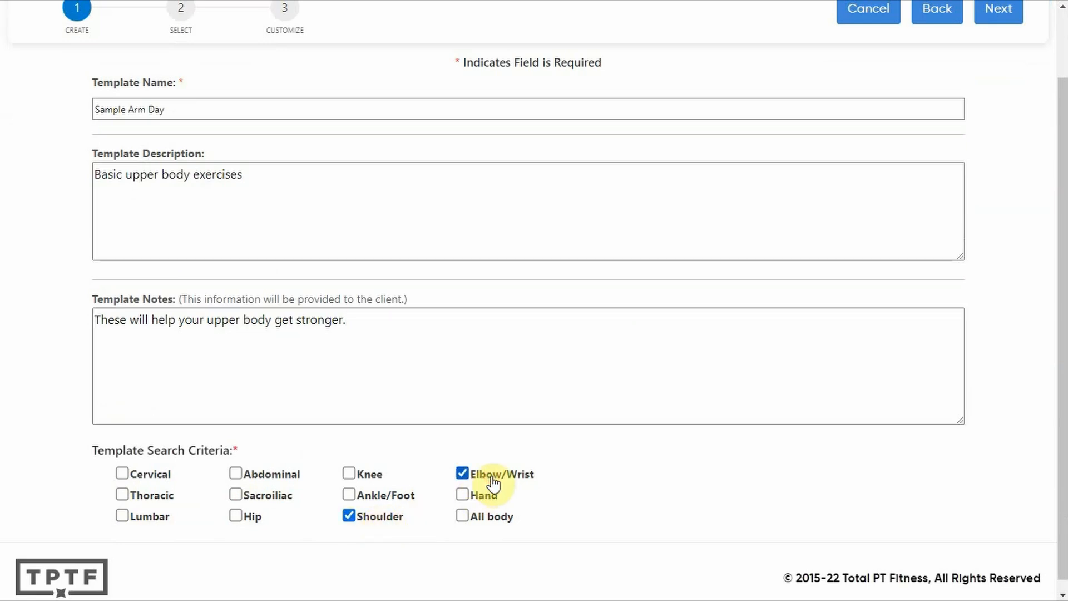
{"action": "scroll", "coordinate": [492, 481], "scroll_direction": "up", "scroll_amount": 2}
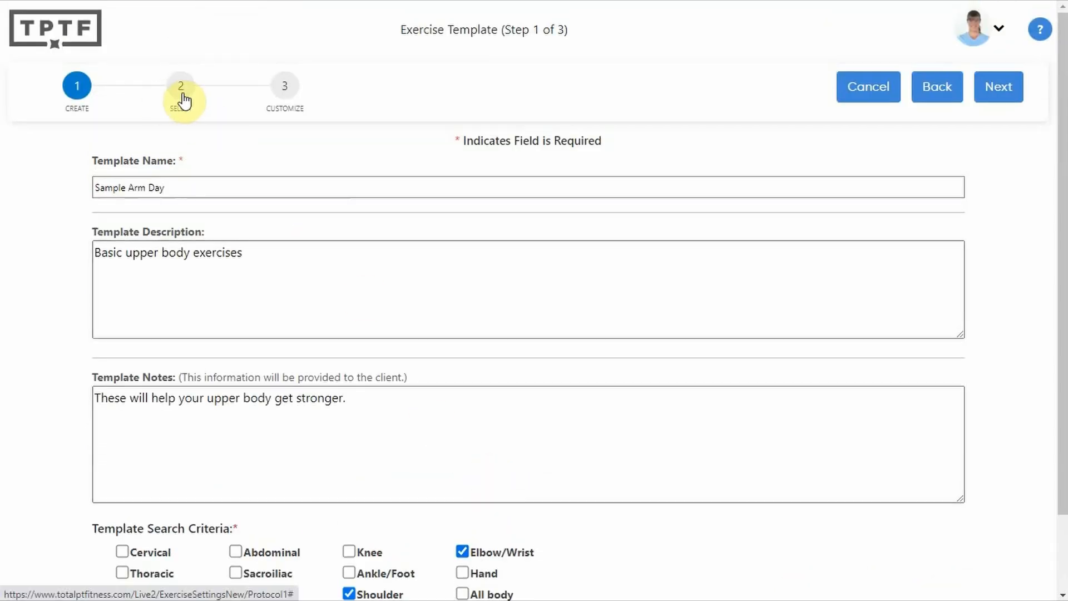
{"action": "left_click", "coordinate": [999, 89]}
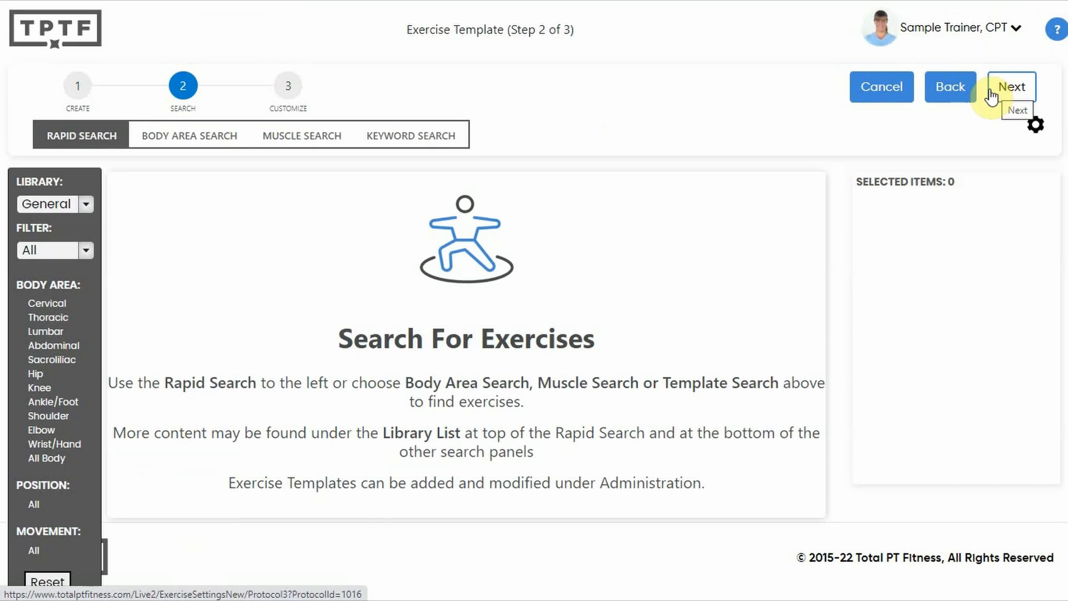
Search the General library by body area for Shoulder exercises of the Gym type.
{"action": "left_click", "coordinate": [177, 144]}
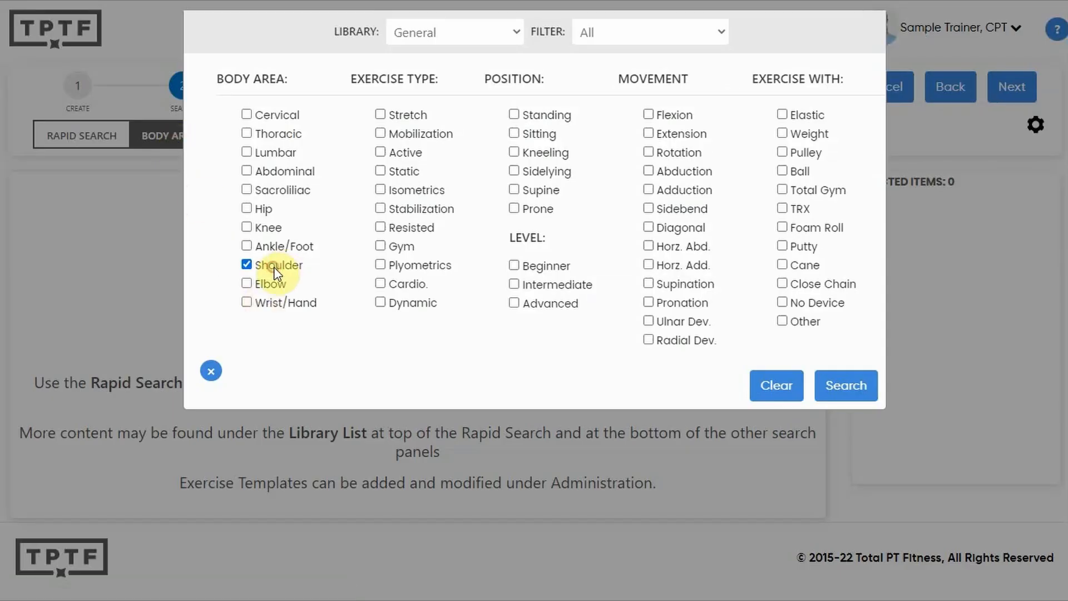
{"action": "left_click", "coordinate": [397, 245]}
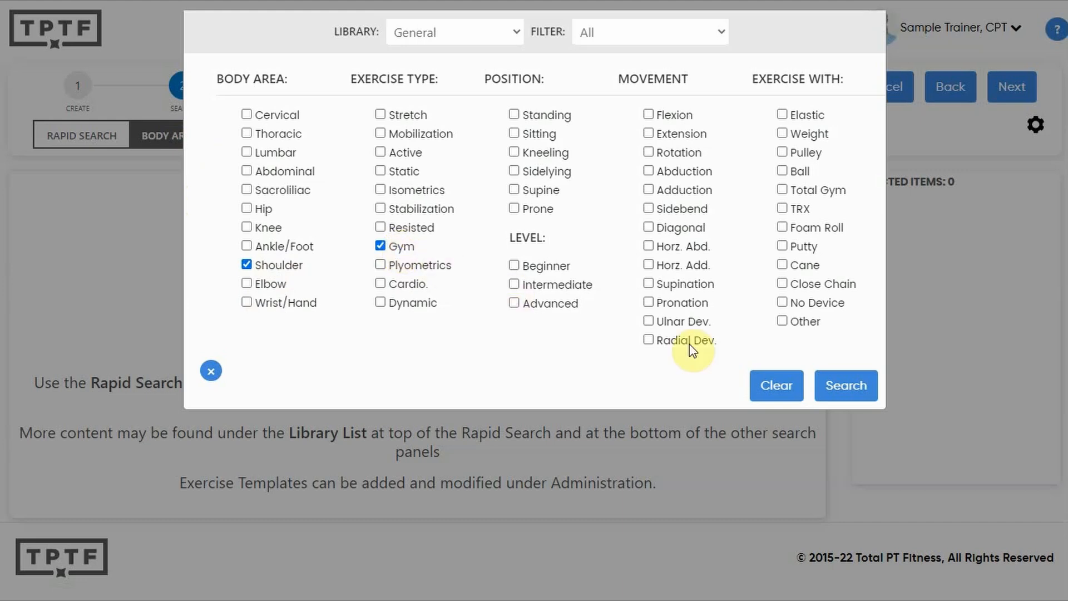
{"action": "left_click", "coordinate": [843, 387]}
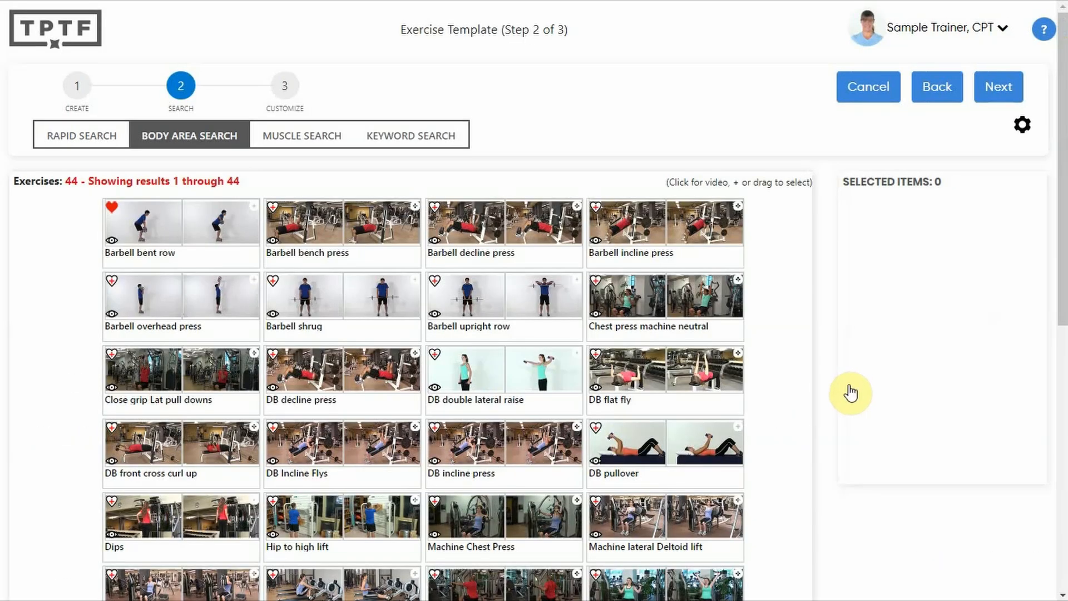
Add DB flat fly, Barbell incline press, DB decline press and DB Incline Flys to the template, and continue to customization.
{"action": "left_click_drag", "start_coordinate": [640, 370], "coordinate": [905, 228]}
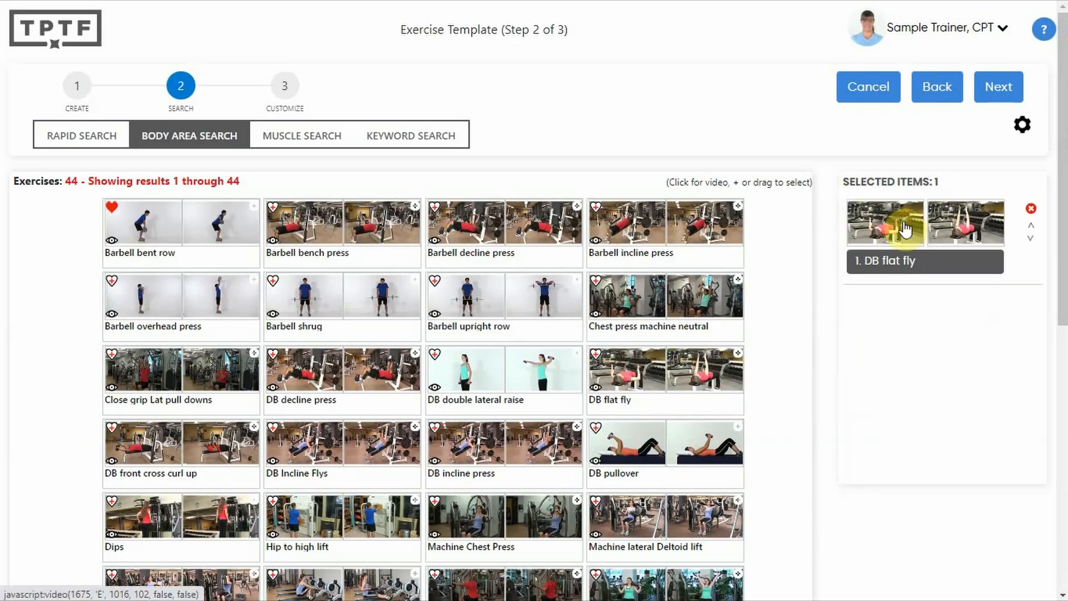
{"action": "left_click_drag", "start_coordinate": [644, 219], "coordinate": [901, 311]}
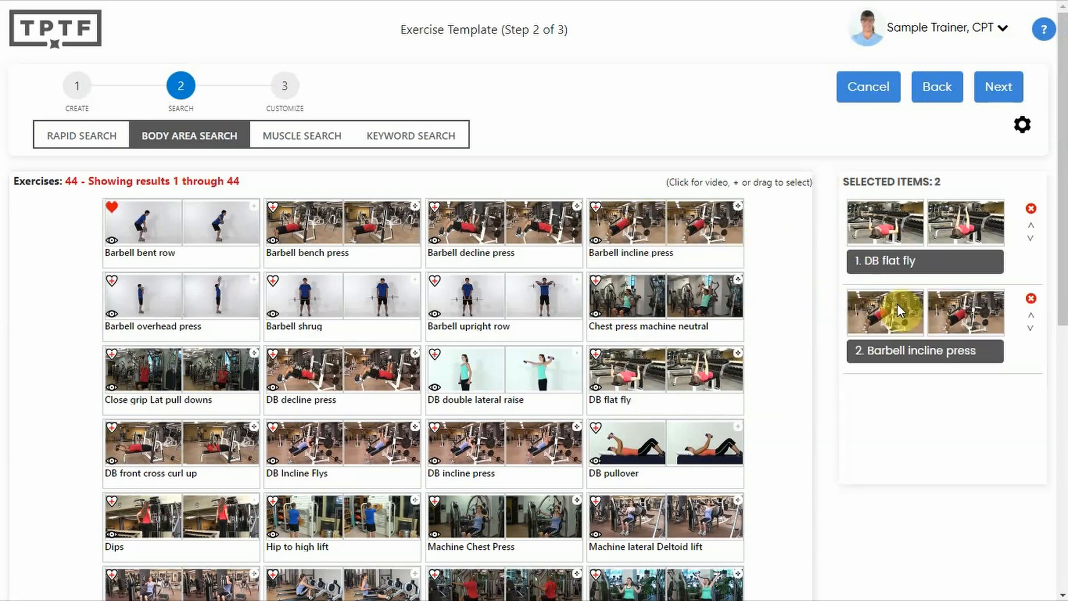
{"action": "left_click_drag", "start_coordinate": [382, 360], "coordinate": [890, 412]}
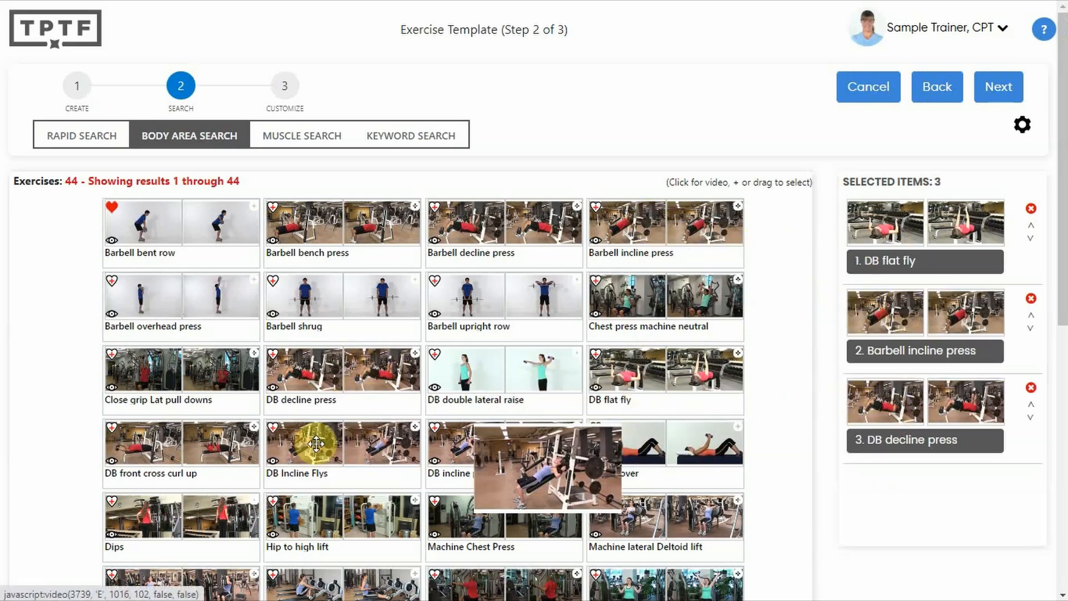
{"action": "left_click_drag", "start_coordinate": [316, 444], "coordinate": [899, 489]}
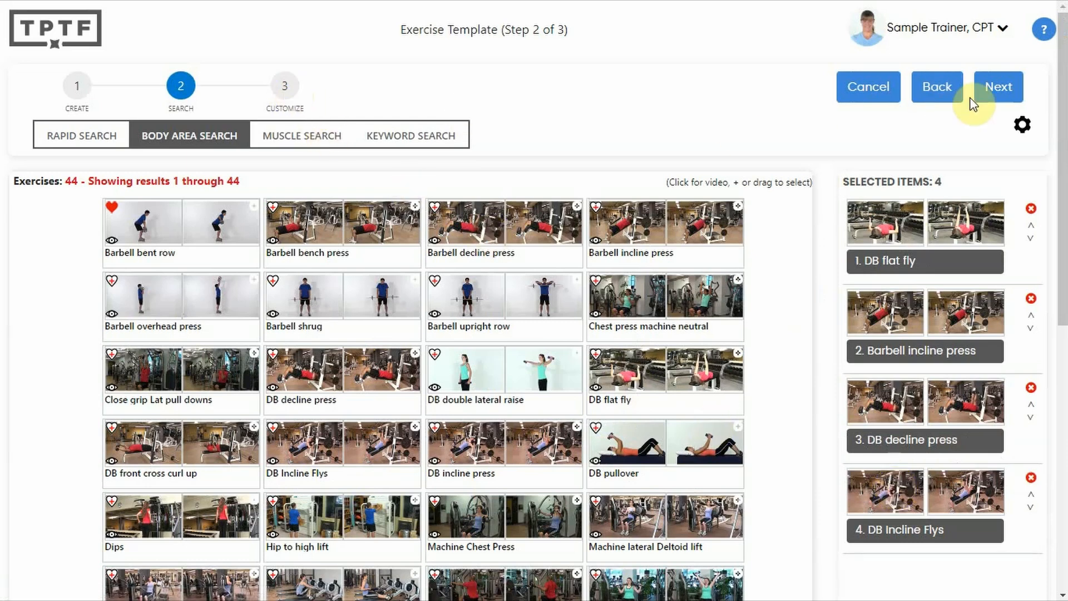
{"action": "left_click", "coordinate": [998, 94]}
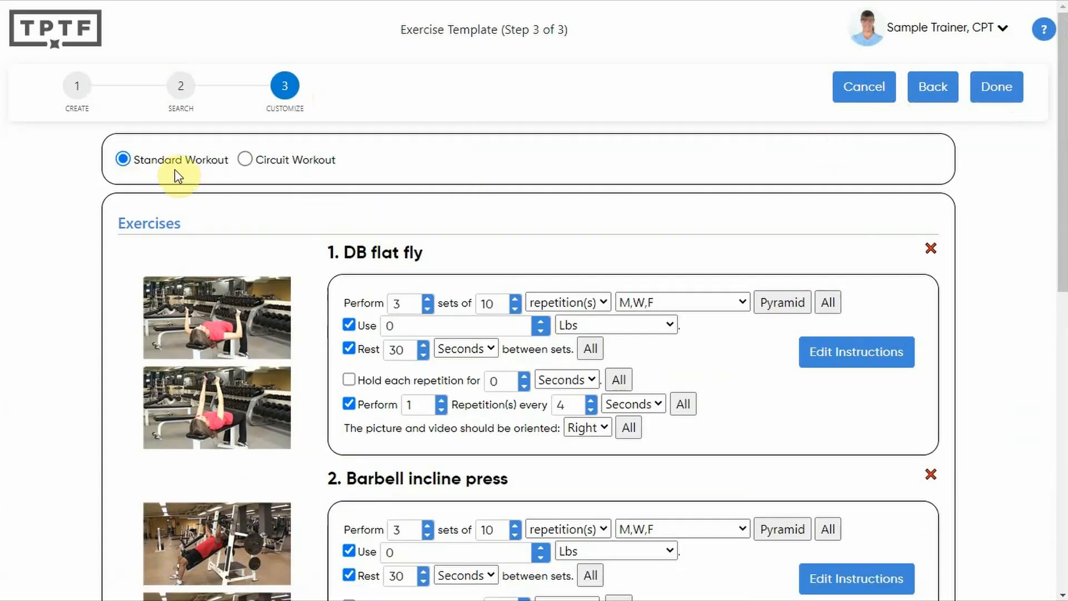
Try the Circuit Workout format and return to Standard Workout.
{"action": "left_click", "coordinate": [296, 165]}
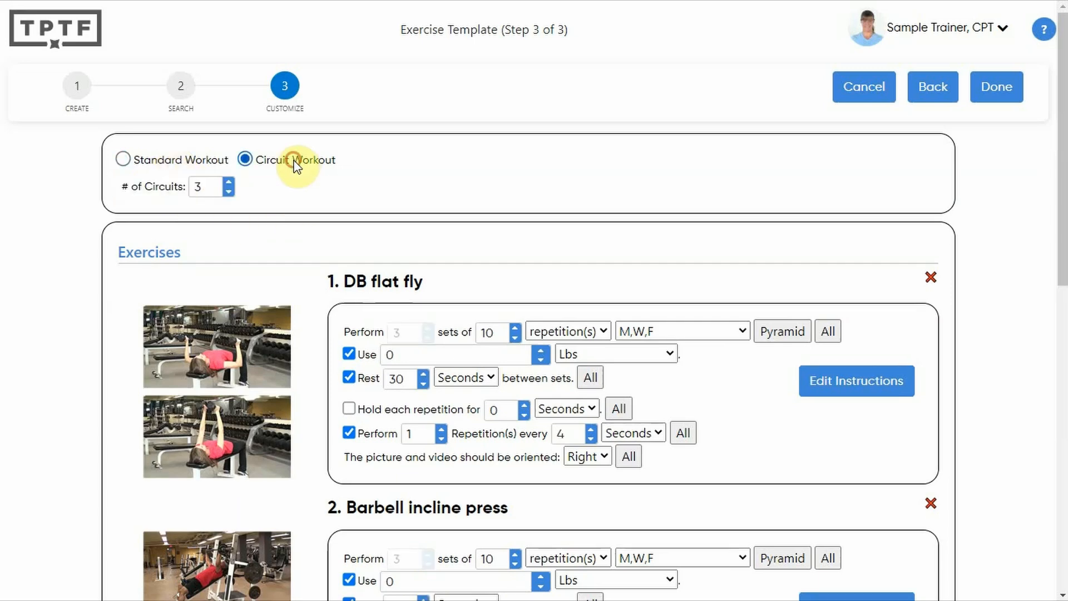
{"action": "left_click", "coordinate": [155, 166]}
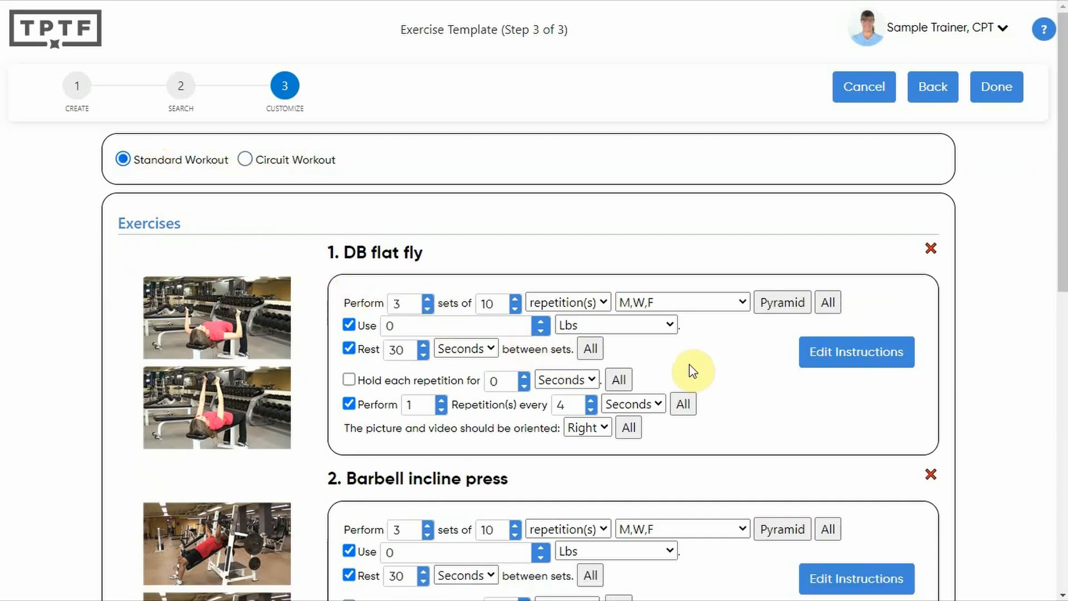
Examine the repetition unit and frequency options for DB flat fly, and review the settings of the other exercises in the template.
{"action": "left_click", "coordinate": [598, 303]}
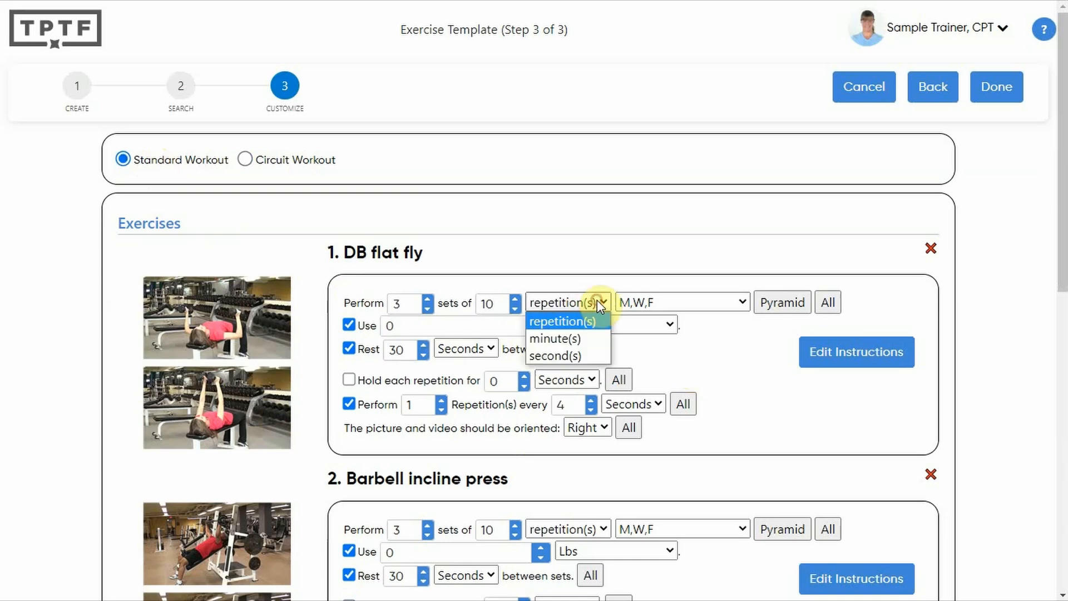
{"action": "left_click", "coordinate": [599, 301]}
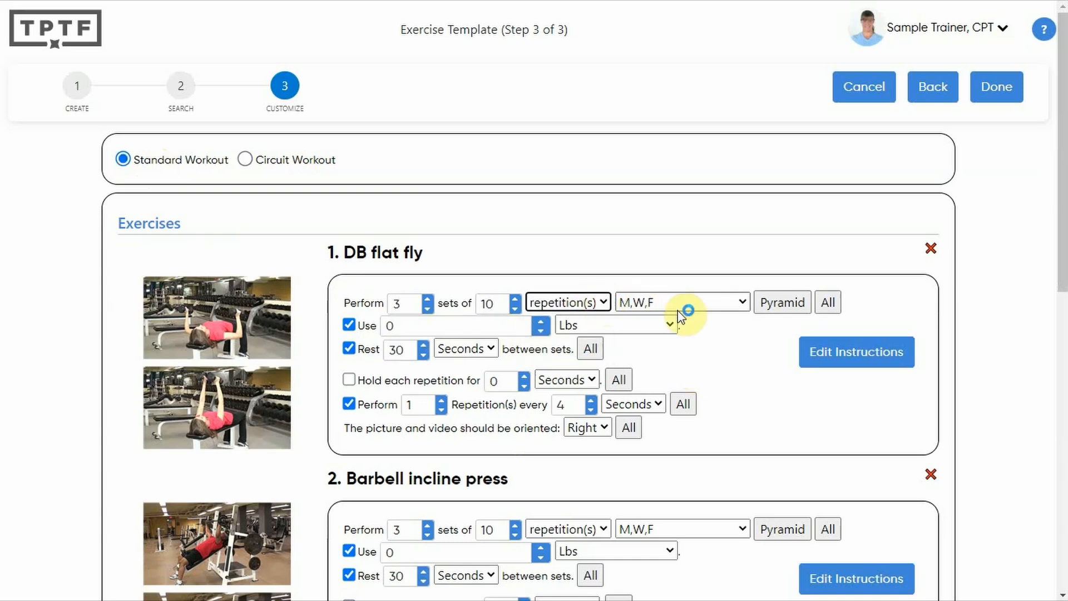
{"action": "left_click", "coordinate": [707, 302]}
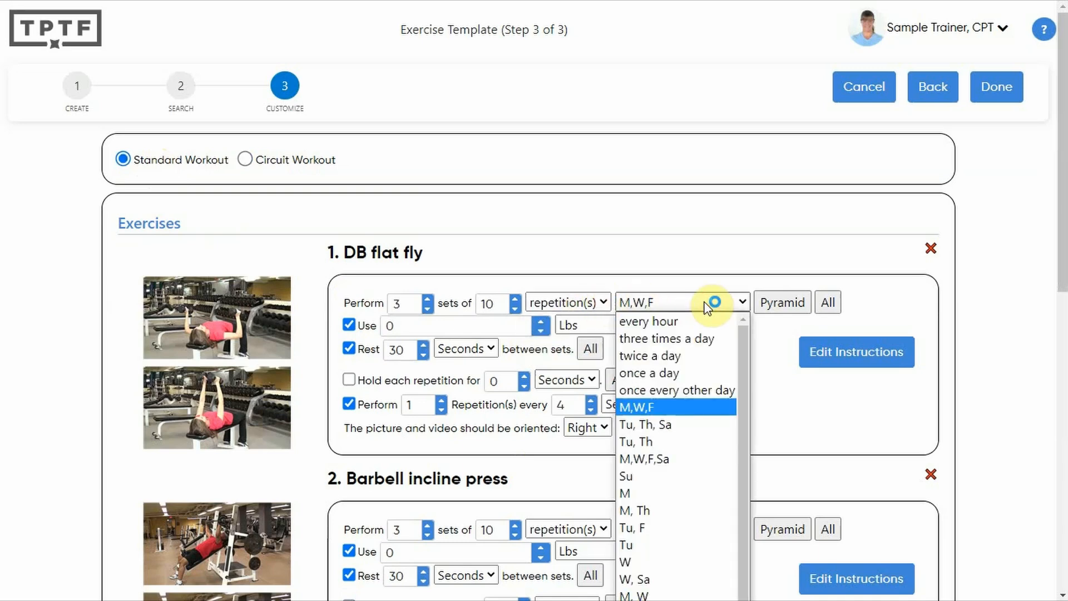
{"action": "left_click", "coordinate": [707, 306]}
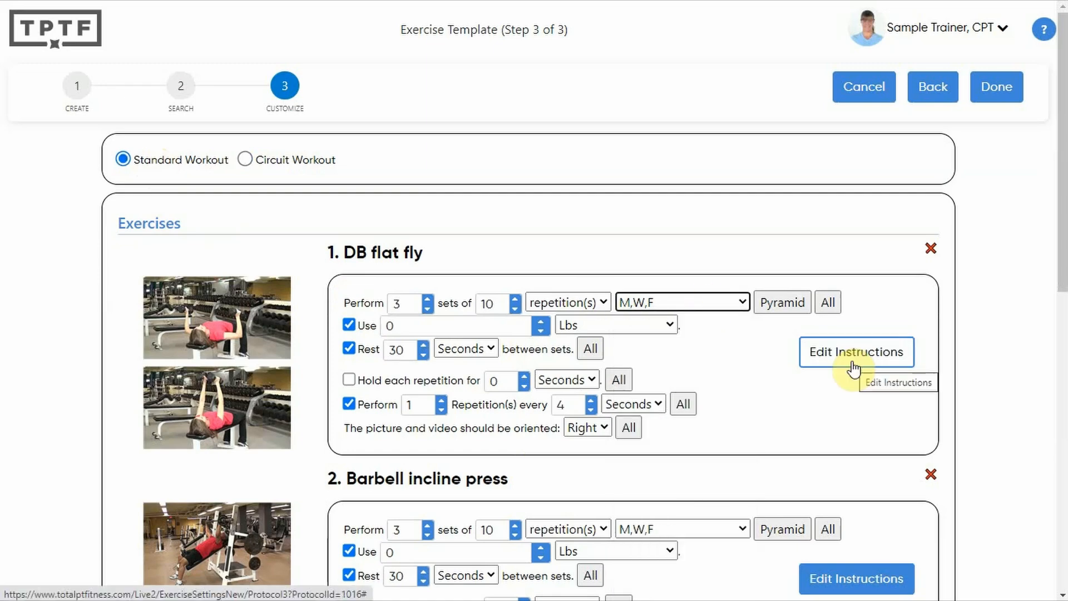
{"action": "scroll", "coordinate": [818, 367], "scroll_direction": "down", "scroll_amount": 4}
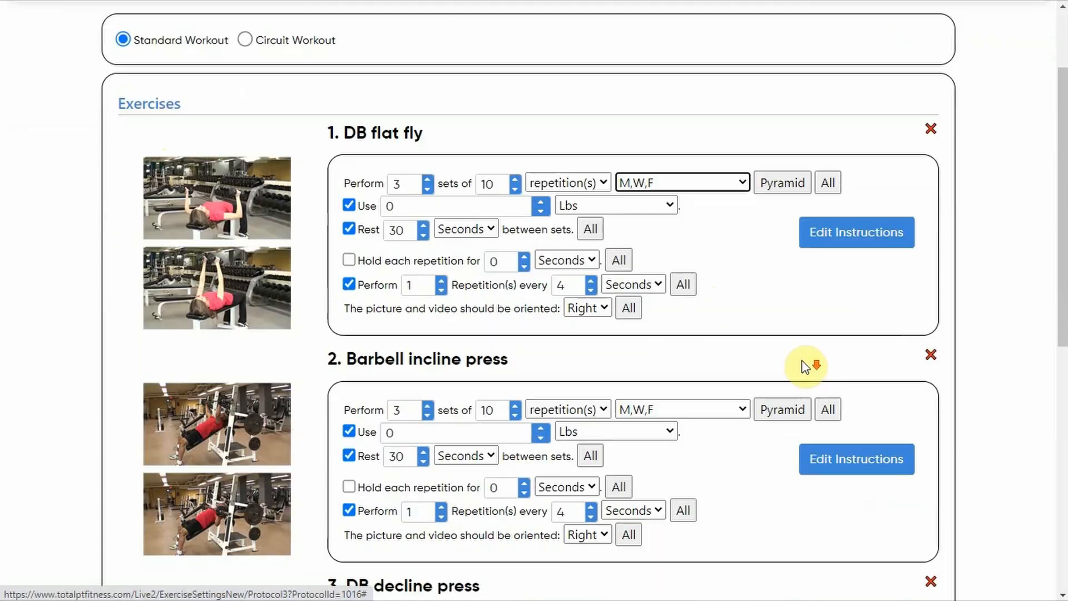
{"action": "scroll", "coordinate": [794, 370], "scroll_direction": "down", "scroll_amount": 3}
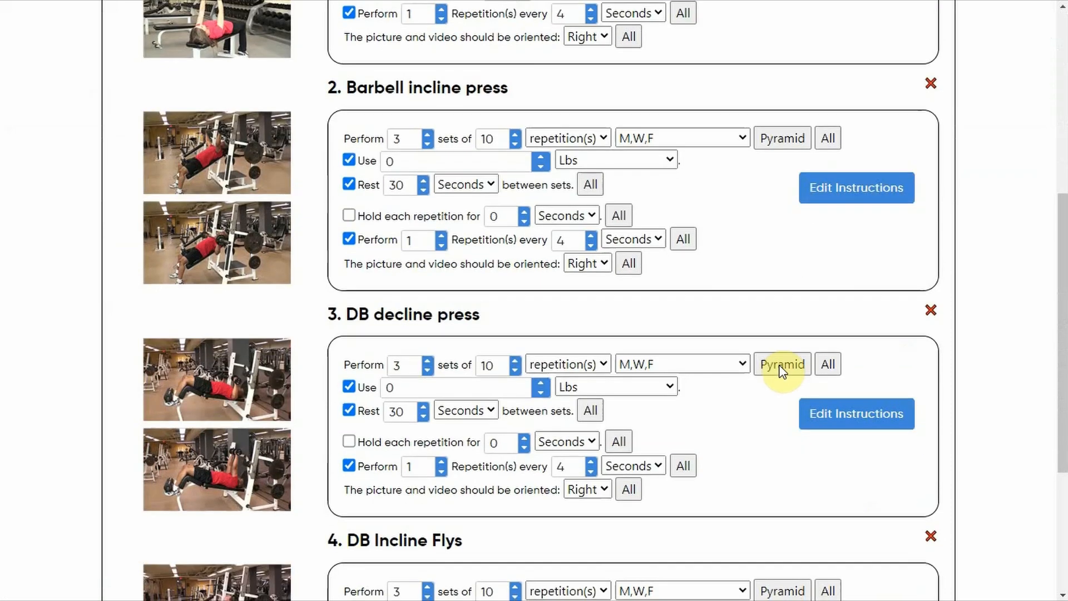
{"action": "scroll", "coordinate": [778, 371], "scroll_direction": "up", "scroll_amount": 1}
{"action": "scroll", "coordinate": [777, 372], "scroll_direction": "up", "scroll_amount": 6}
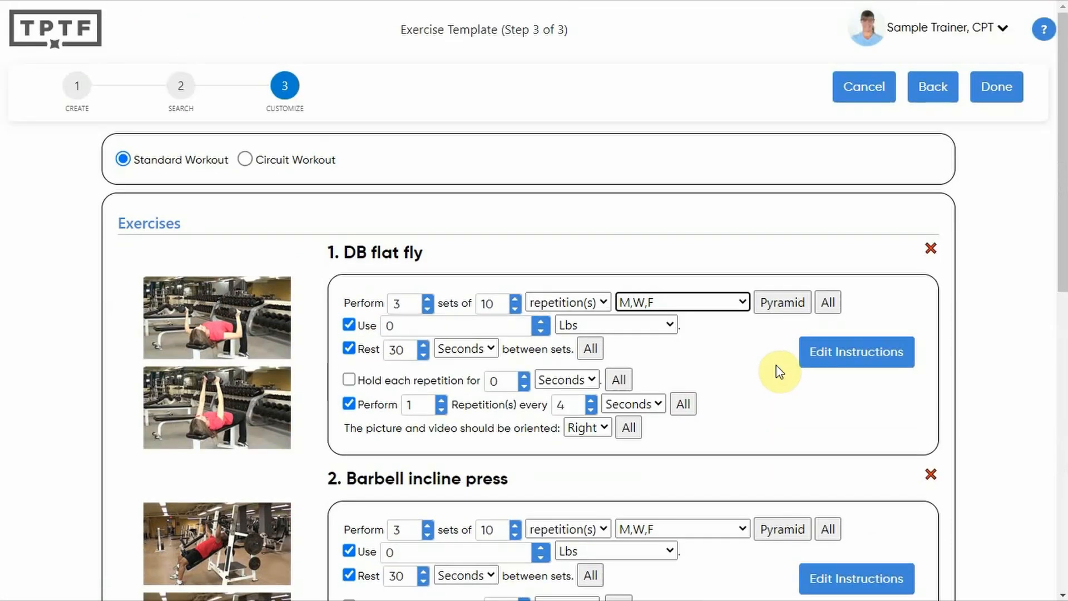
Finish the exercise template and open the exercise programs of the sample client from the active client list.
{"action": "left_click", "coordinate": [997, 89]}
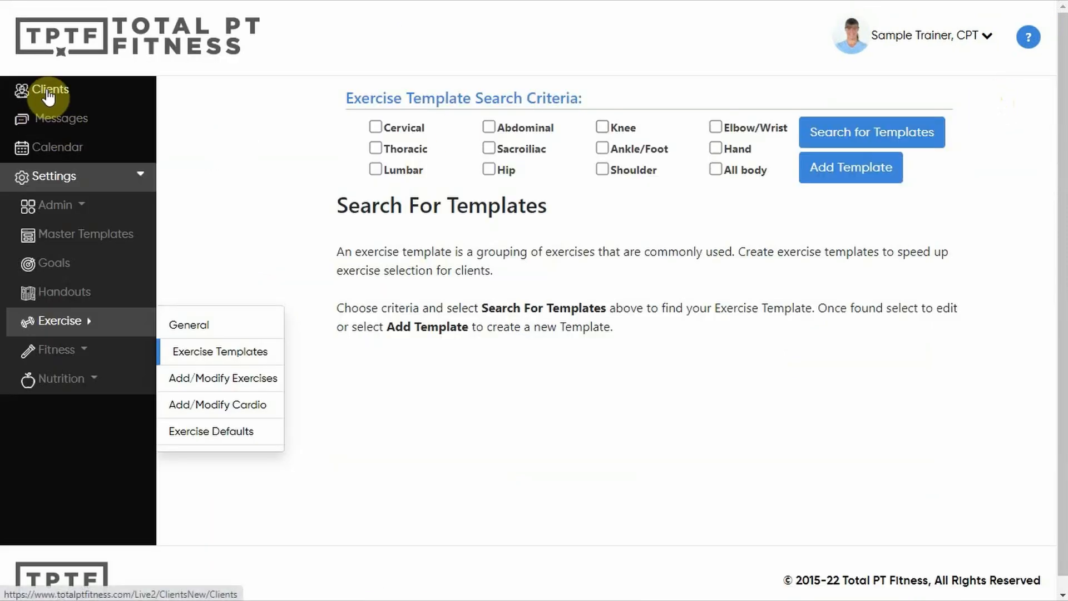
{"action": "left_click", "coordinate": [55, 98]}
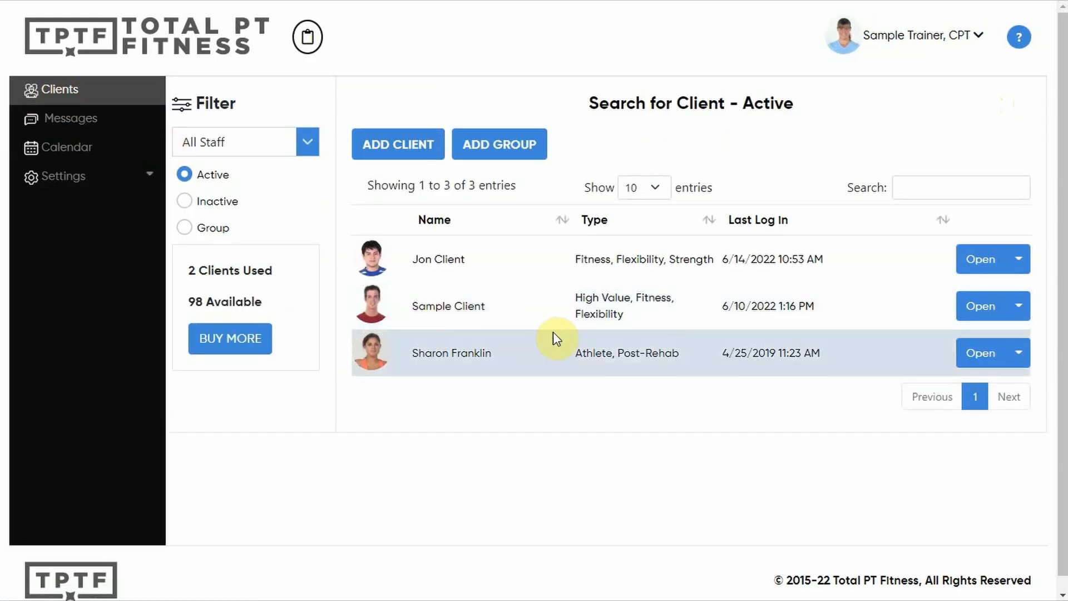
{"action": "left_click", "coordinate": [1020, 307]}
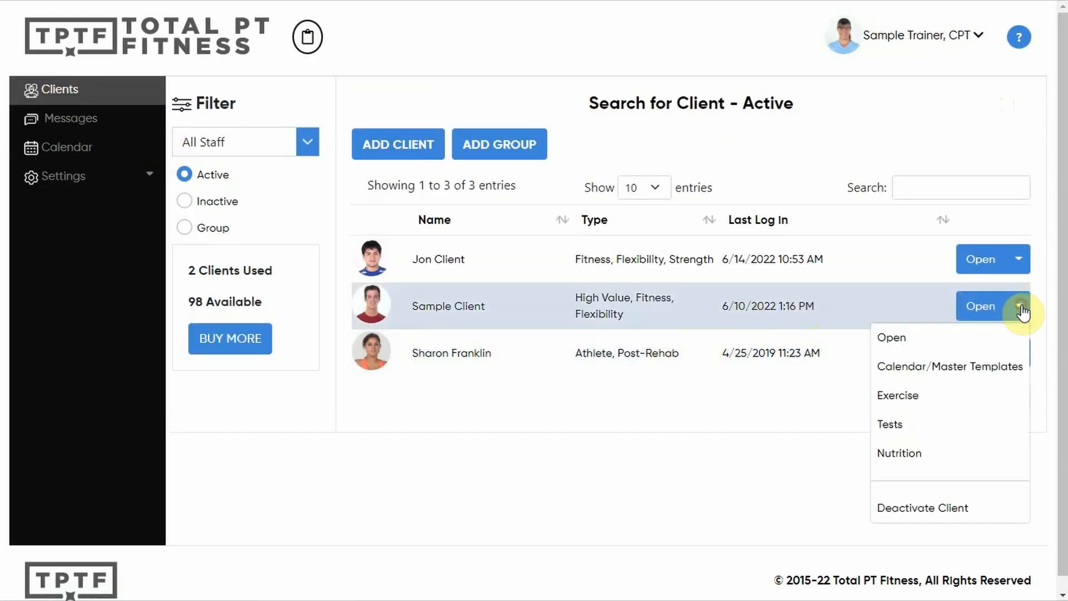
{"action": "left_click", "coordinate": [904, 395]}
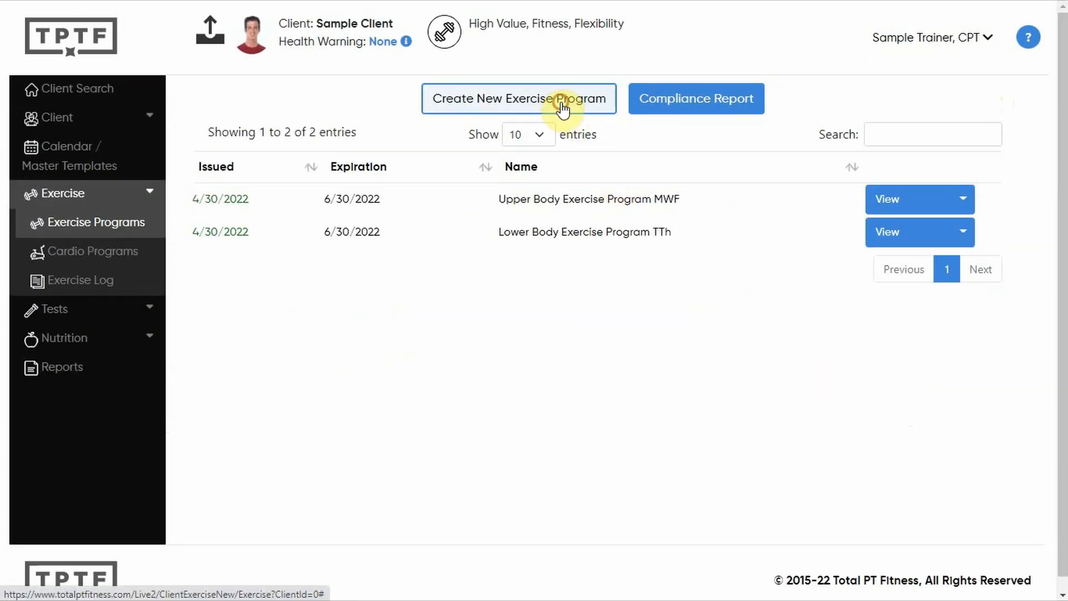
Start a new exercise program for the sample client and search the exercise templates for the Shoulder body area.
{"action": "left_click", "coordinate": [563, 110]}
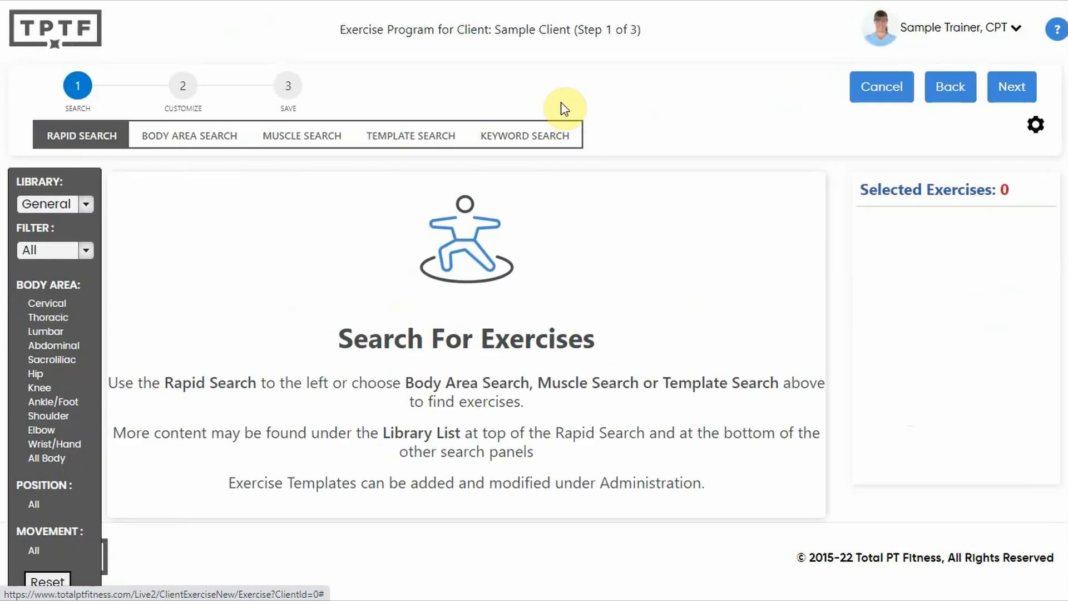
{"action": "left_click", "coordinate": [405, 140]}
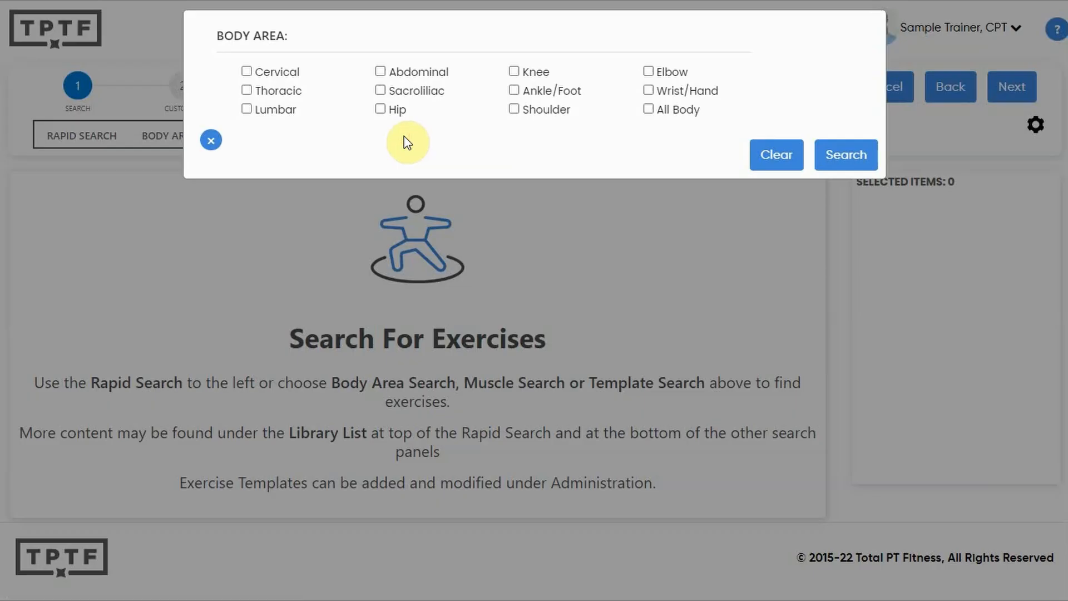
{"action": "left_click", "coordinate": [530, 114]}
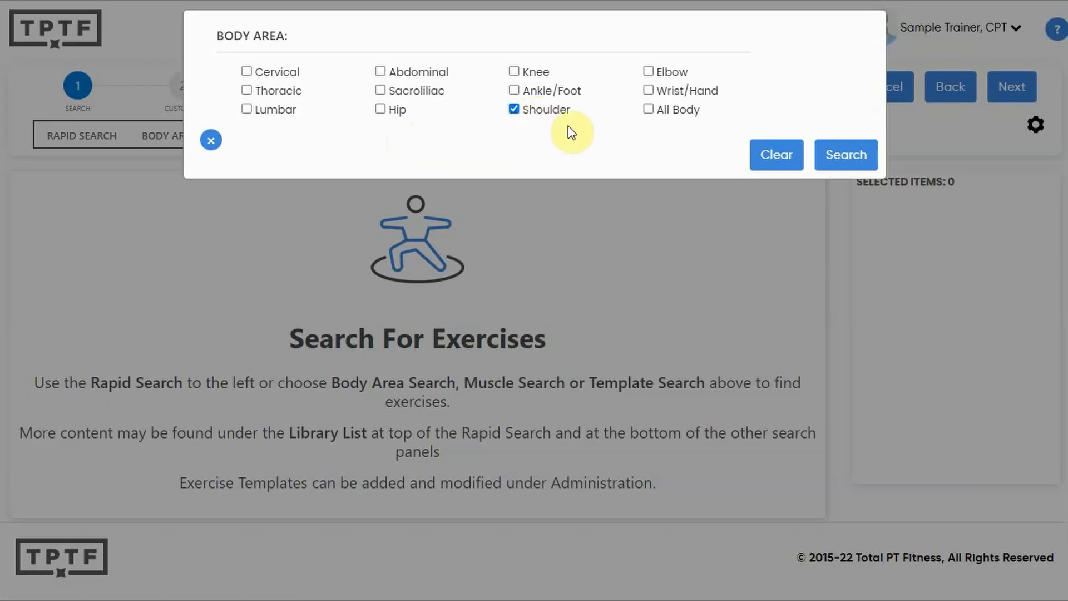
{"action": "left_click", "coordinate": [850, 162]}
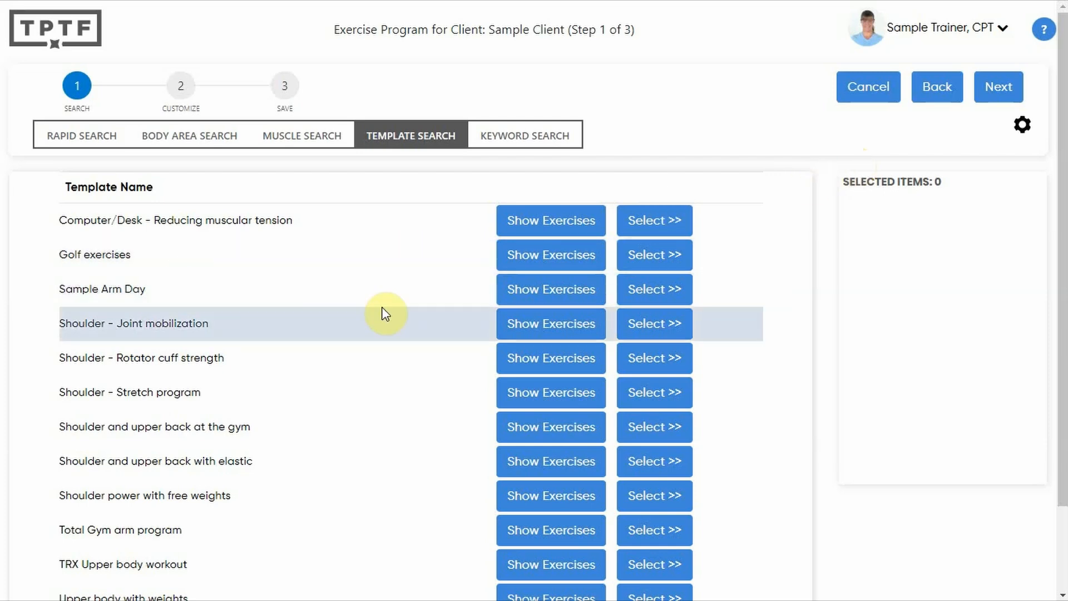
Review the exercises of the Sample Arm Day template and add the whole template to the program.
{"action": "left_click", "coordinate": [566, 299]}
{"action": "scroll", "coordinate": [546, 303], "scroll_direction": "down", "scroll_amount": 1}
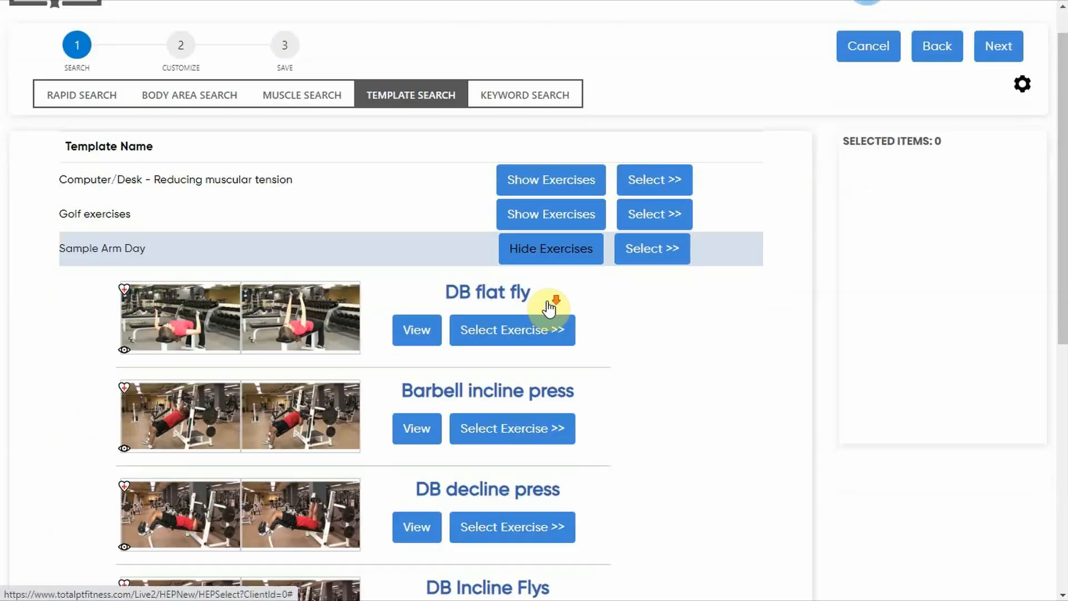
{"action": "scroll", "coordinate": [548, 309], "scroll_direction": "up", "scroll_amount": 1}
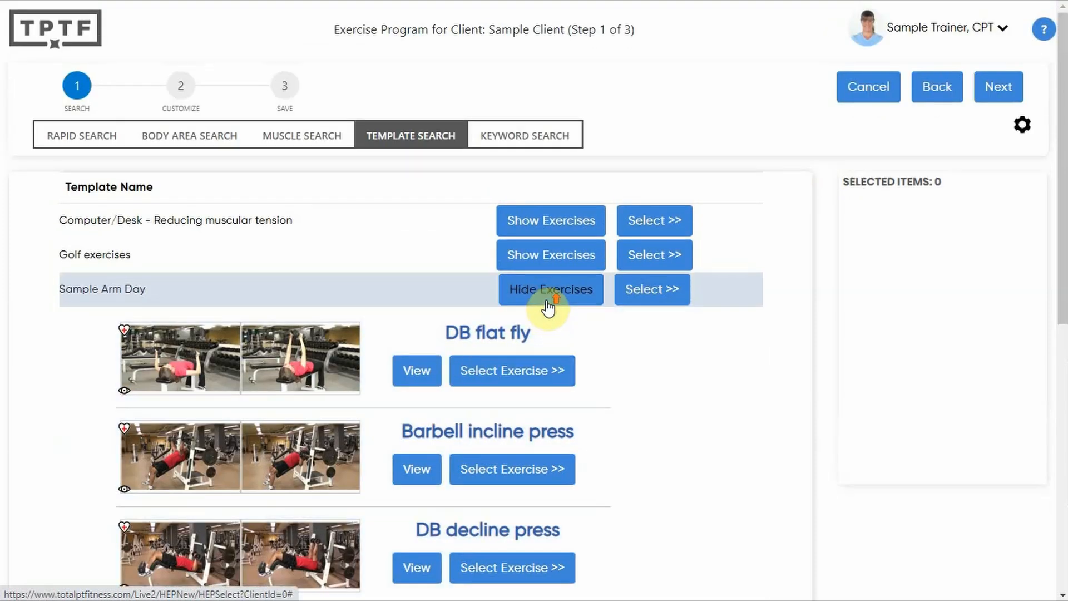
{"action": "left_click", "coordinate": [654, 300]}
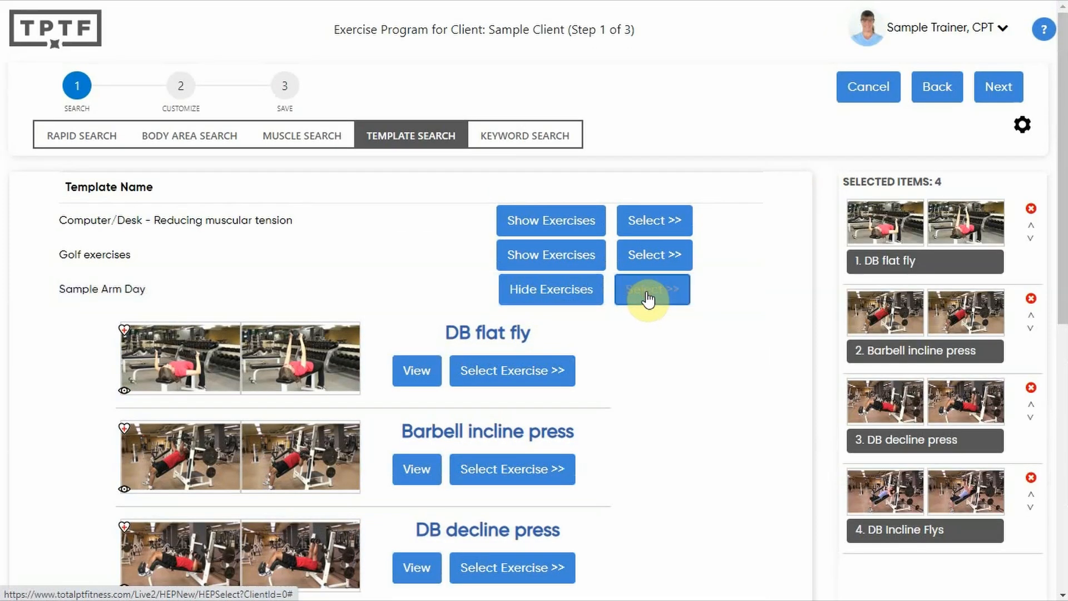
Continue to the customization stage and examine the language options for the exercise text, keeping English.
{"action": "left_click", "coordinate": [181, 86]}
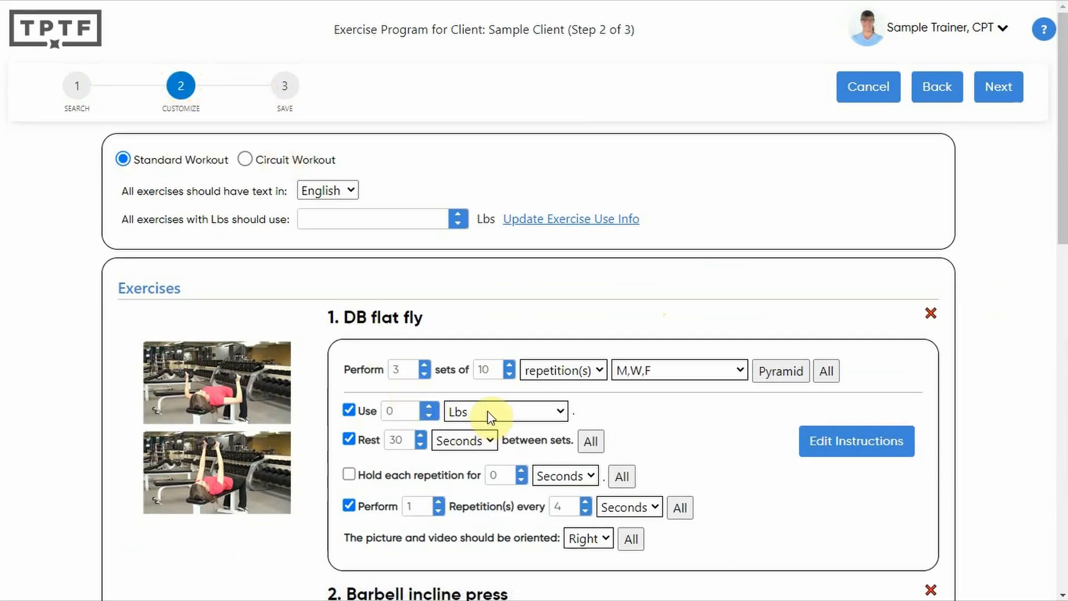
{"action": "left_click", "coordinate": [349, 189]}
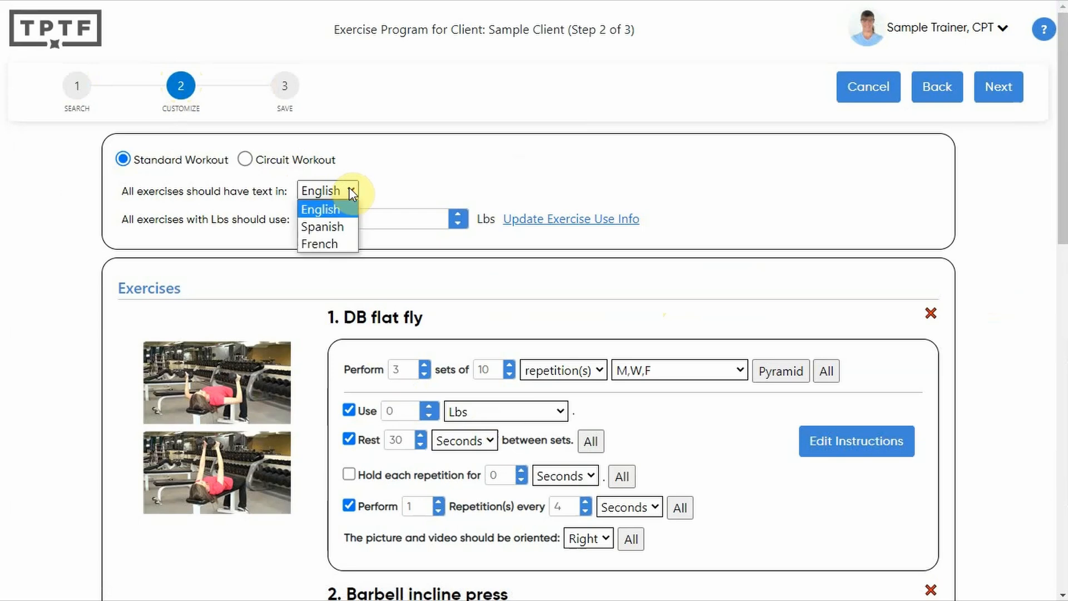
{"action": "left_click", "coordinate": [349, 188]}
Proceed to the save stage, set the exercise program description to "Arm Day for Sample Client", and place the cursor in the client notes.
{"action": "left_click", "coordinate": [284, 86]}
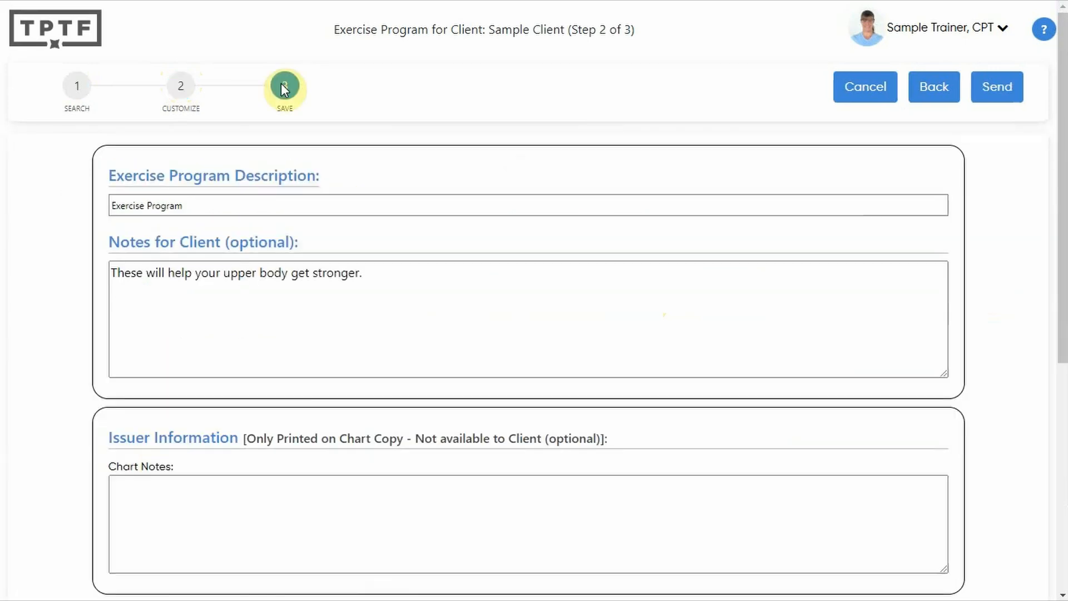
{"action": "left_click", "coordinate": [198, 206]}
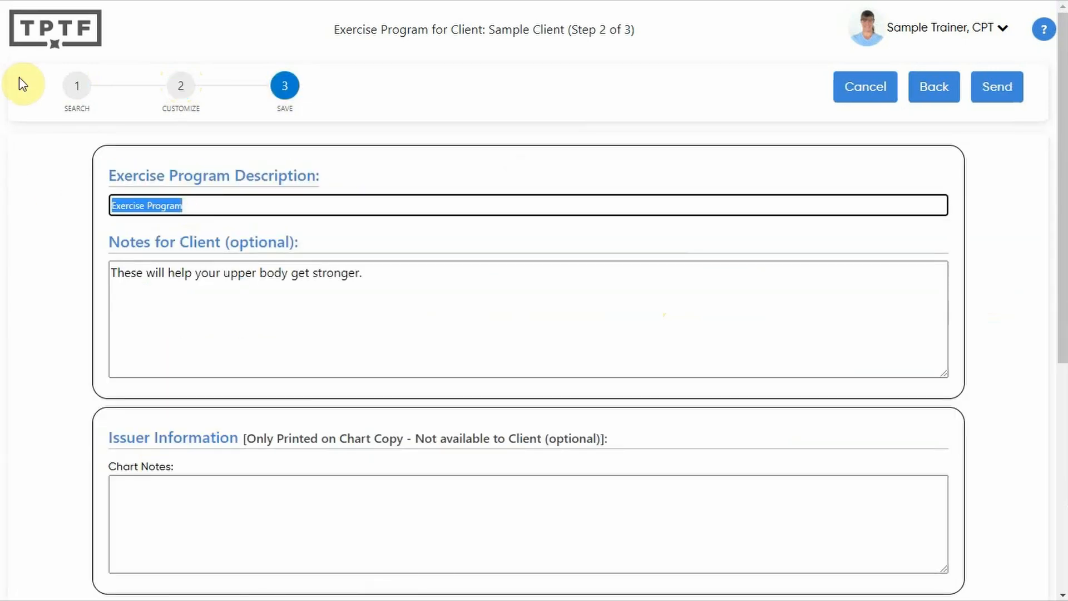
{"action": "type", "text": "Arm "}
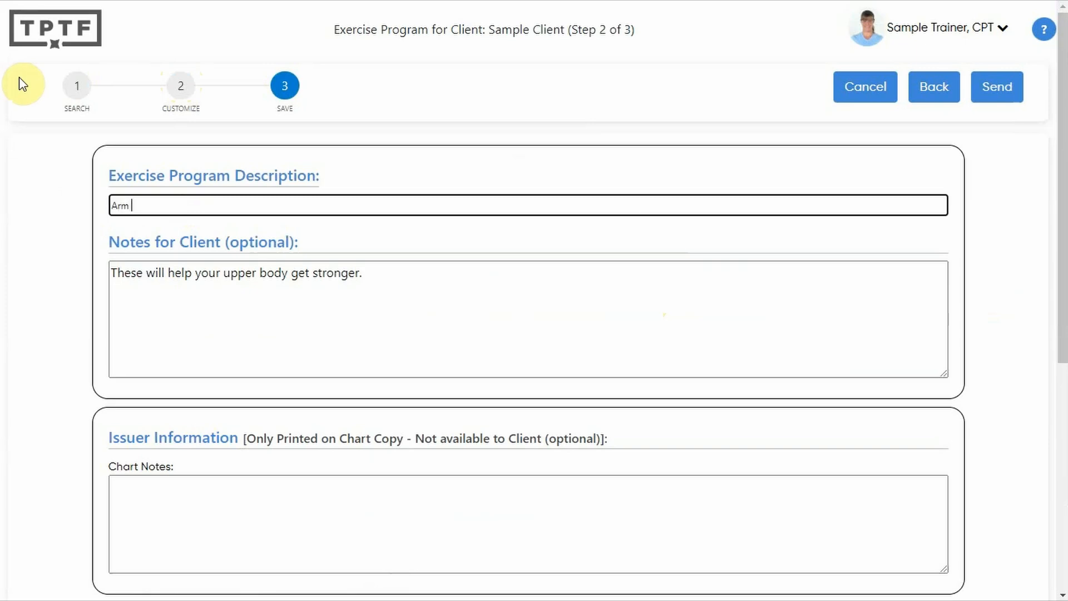
{"action": "type", "text": "Day for Sample Client"}
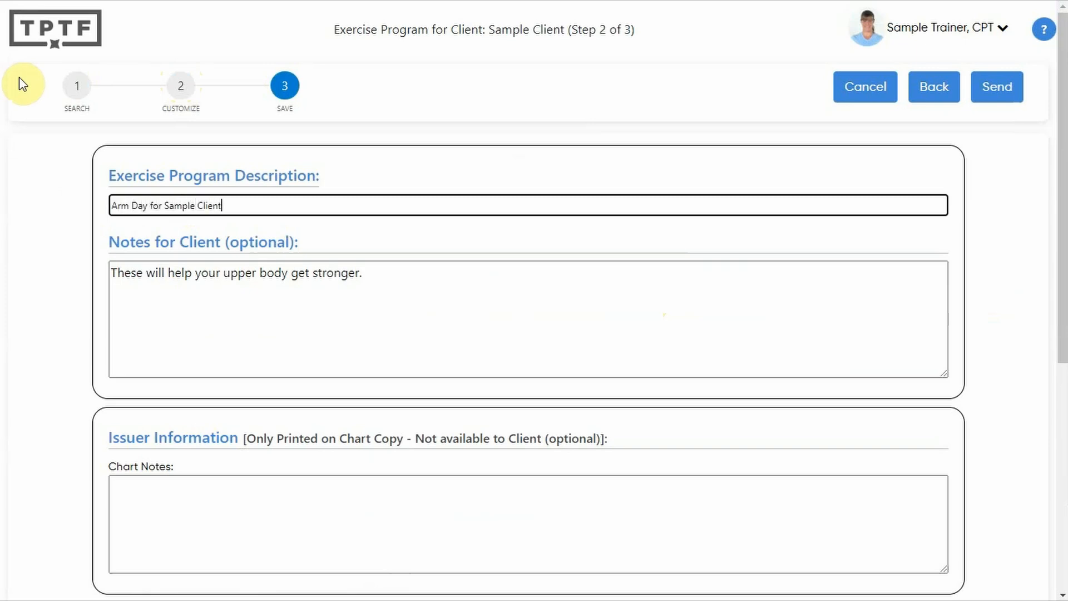
{"action": "left_click", "coordinate": [194, 300]}
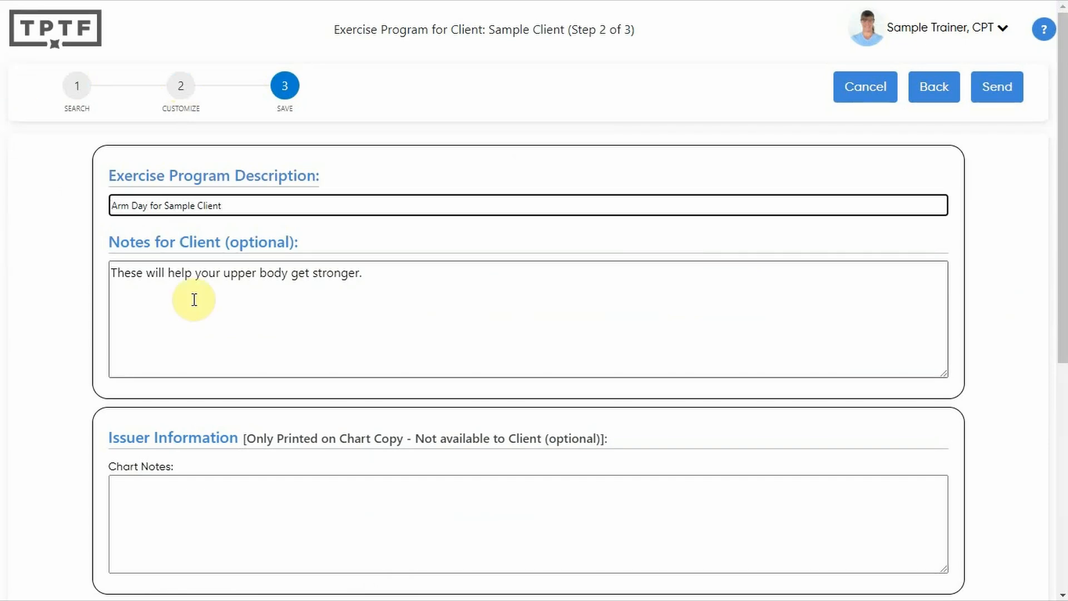
{"action": "left_click", "coordinate": [407, 291]}
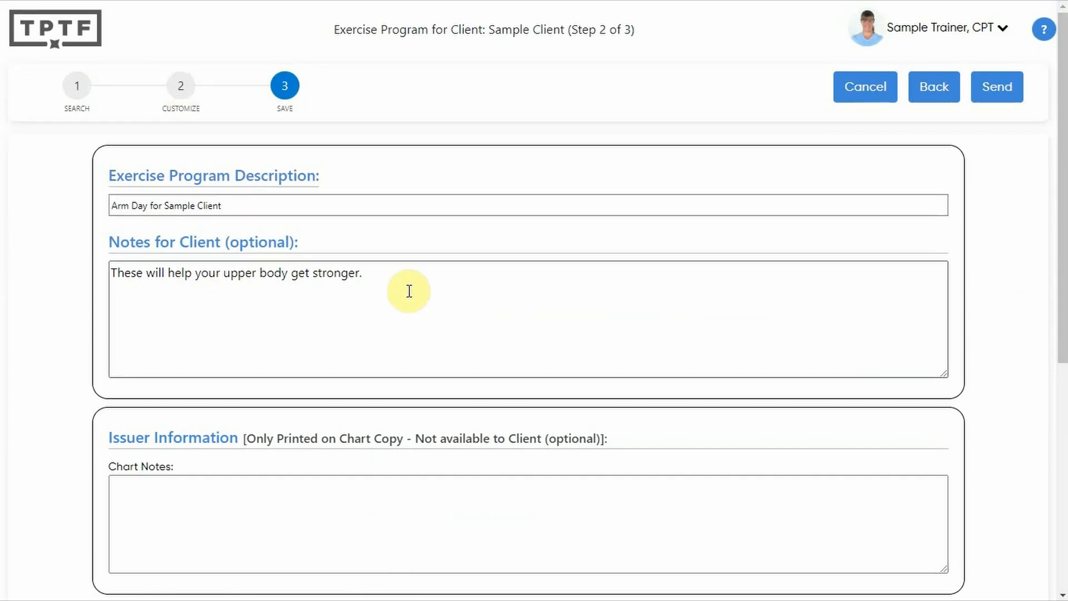